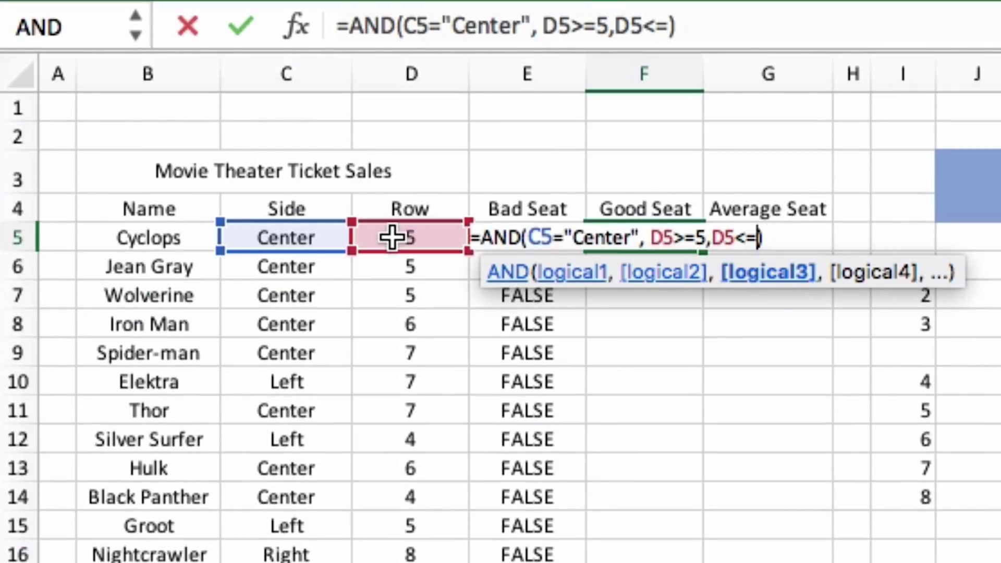
# Finish =AND(C5="Center",D5>=5,D5<=7) in F5 and fill it down the Good Seat column toward F30
pyautogui.write('7')
pyautogui.press('Return')
pyautogui.press('Up')
pyautogui.moveTo(289, 102); pyautogui.dragTo(255, 395)
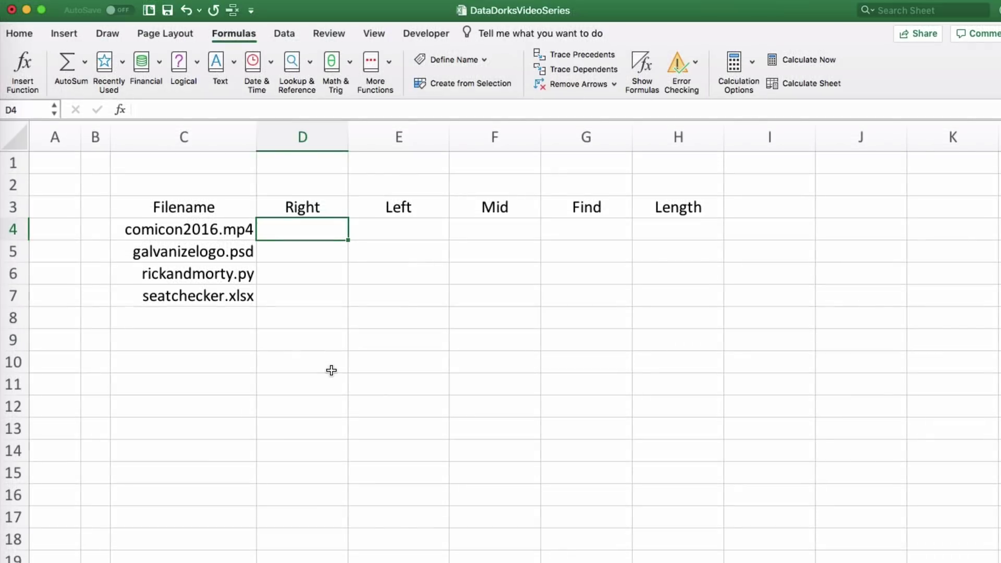
# Enter =RIGHT(C4,3) in D4 and copy it to D5, giving mp4 and psd
pyautogui.write('=ri')
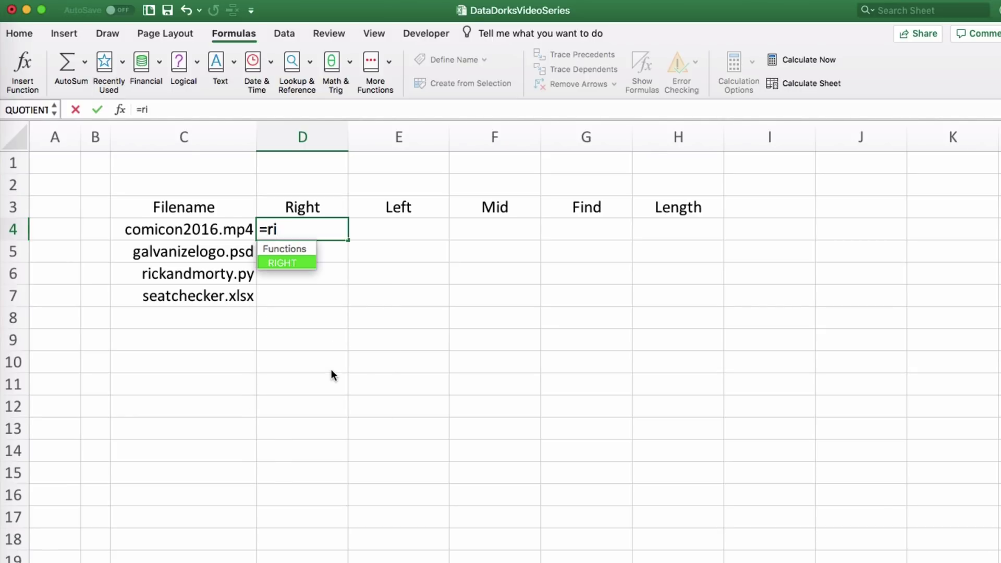
pyautogui.press('Tab')
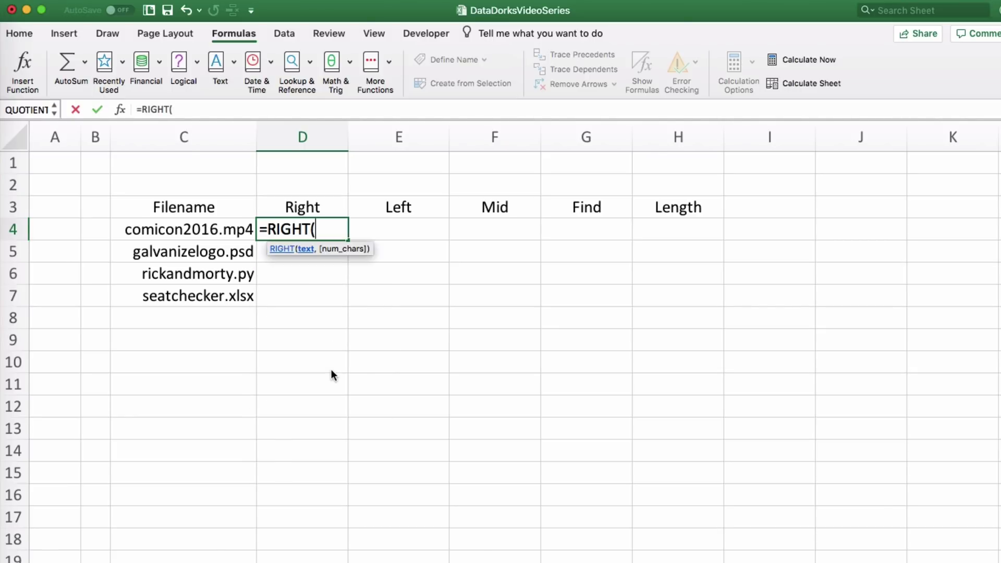
pyautogui.click(203, 234)
pyautogui.write(',')
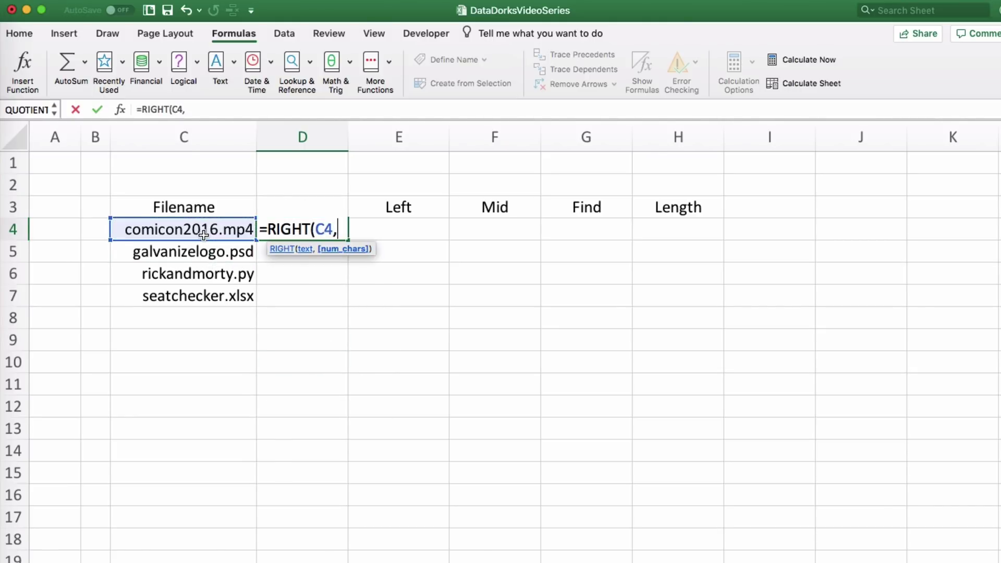
pyautogui.write('3)')
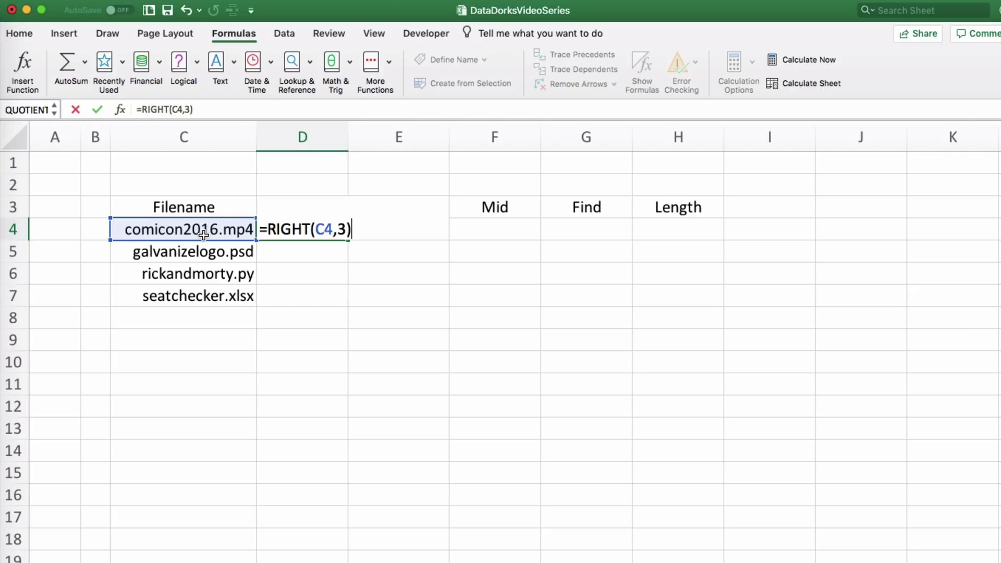
pyautogui.press('Return')
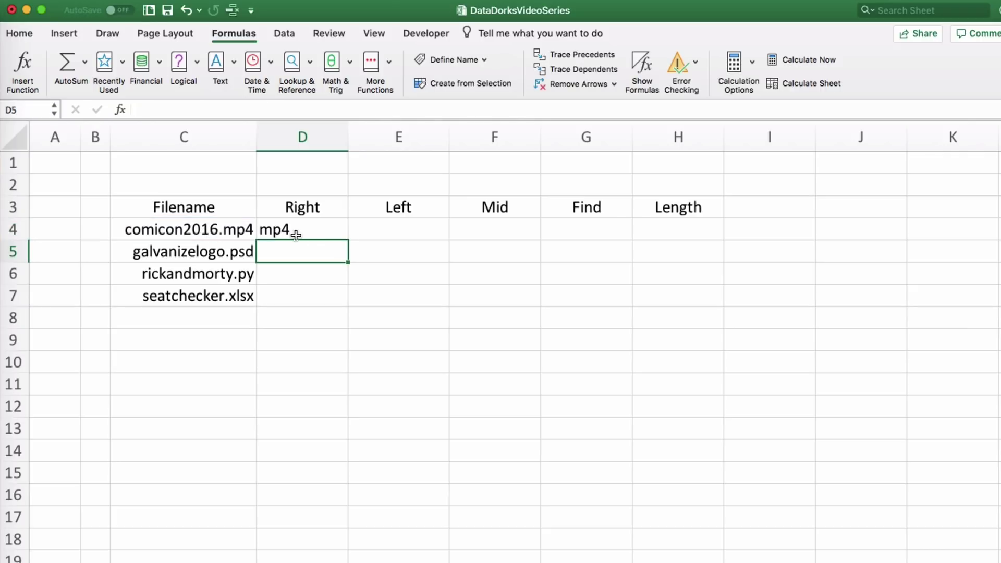
pyautogui.click(312, 235)
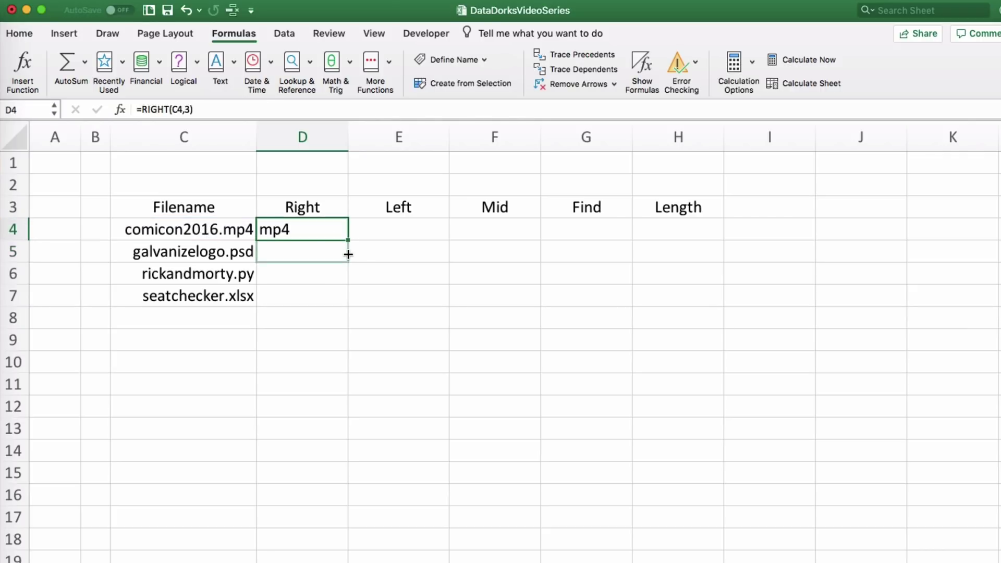
pyautogui.moveTo(348, 253); pyautogui.dragTo(347, 253)
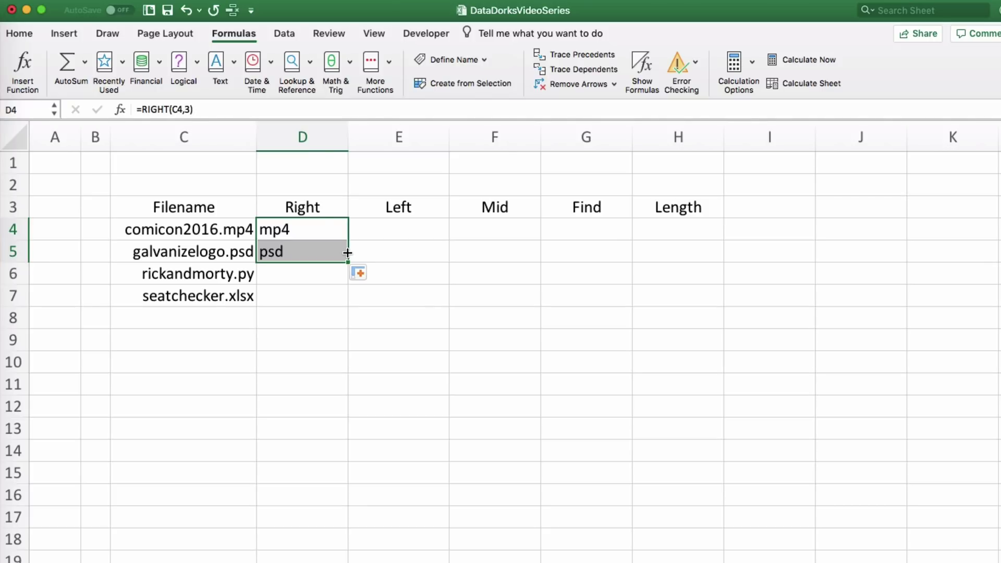
pyautogui.press('Right')
# Enter =LEFT(C4,11) in E4 to show comicon2016
pyautogui.write('=lef')
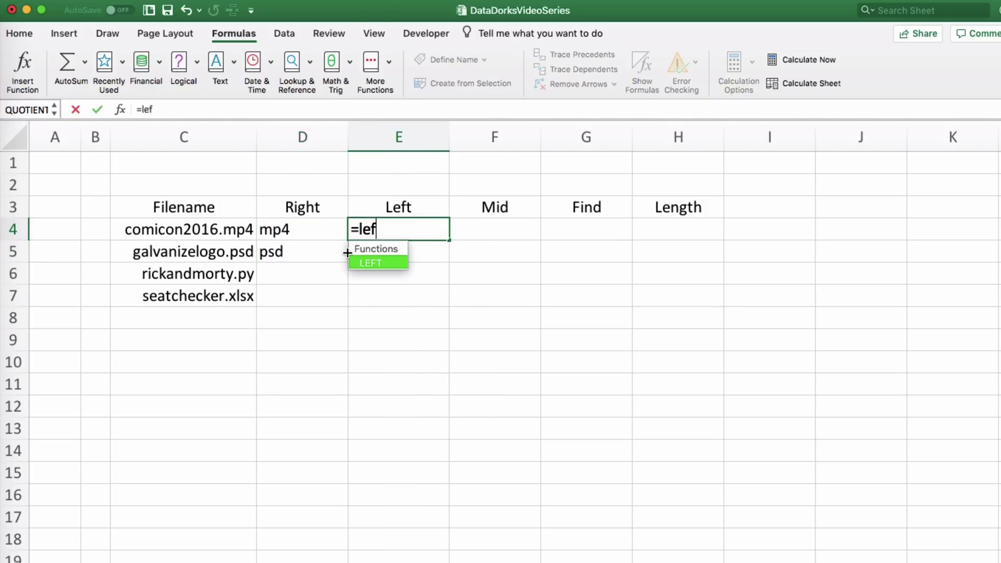
pyautogui.press('Tab')
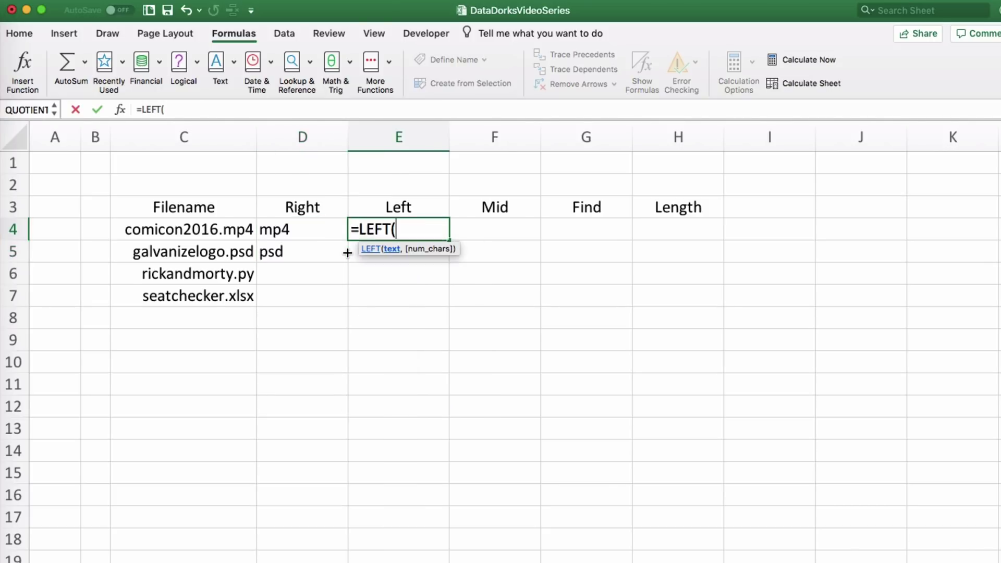
pyautogui.click(230, 227)
pyautogui.write(',')
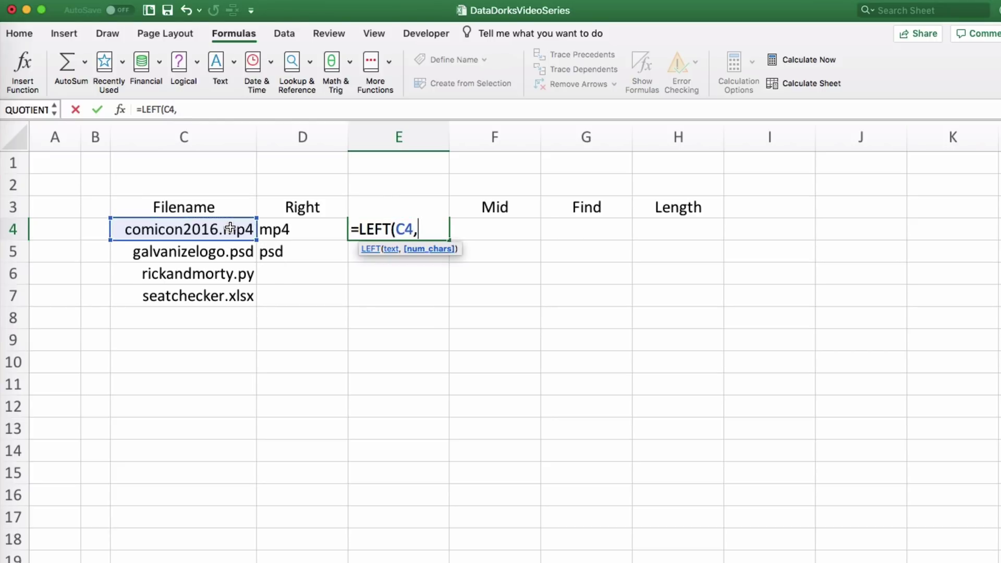
pyautogui.write('11)')
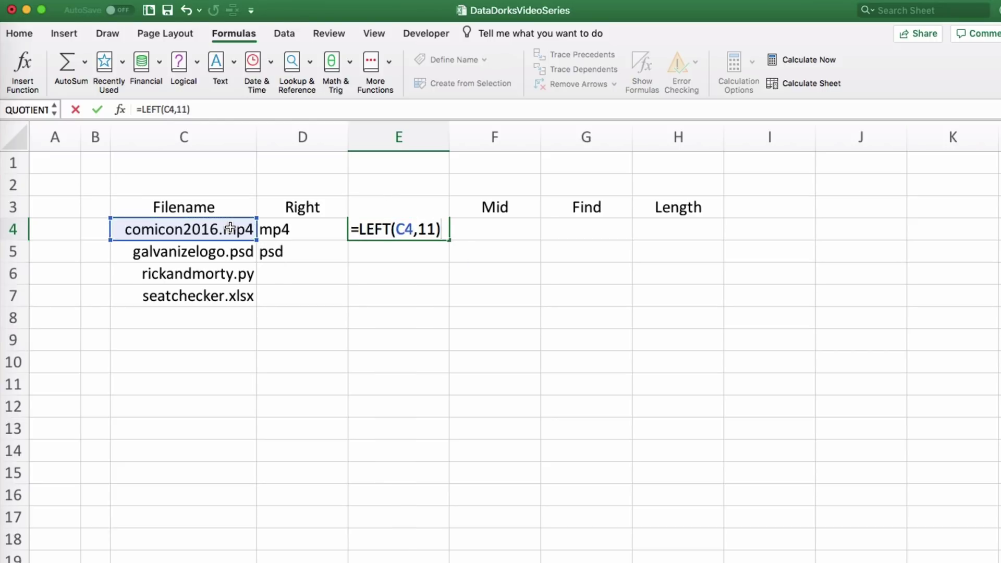
pyautogui.press('Return')
# Enter =LEFT(C5,13) in E5 to show galvanizelogo
pyautogui.write('=')
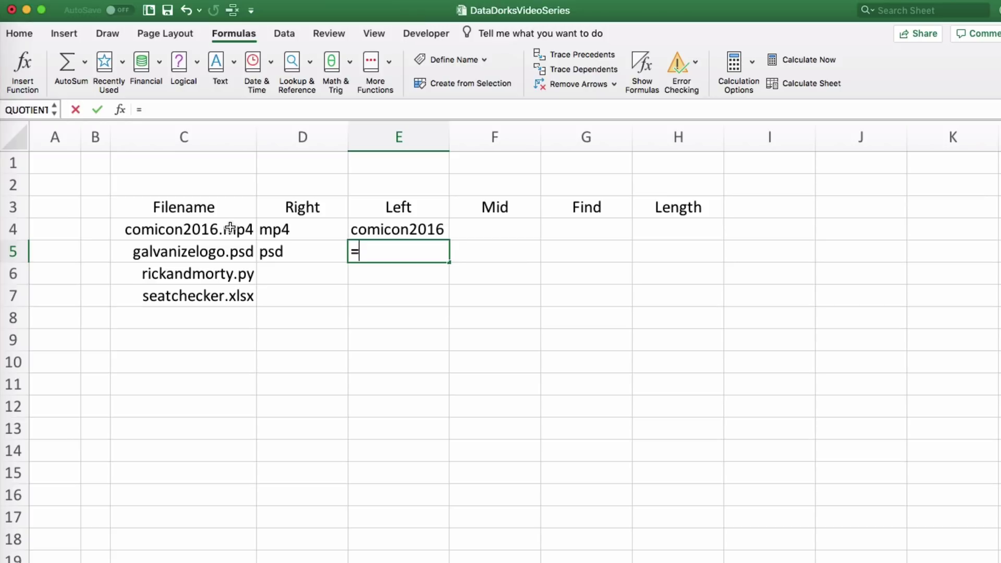
pyautogui.write('lef')
pyautogui.press('Tab')
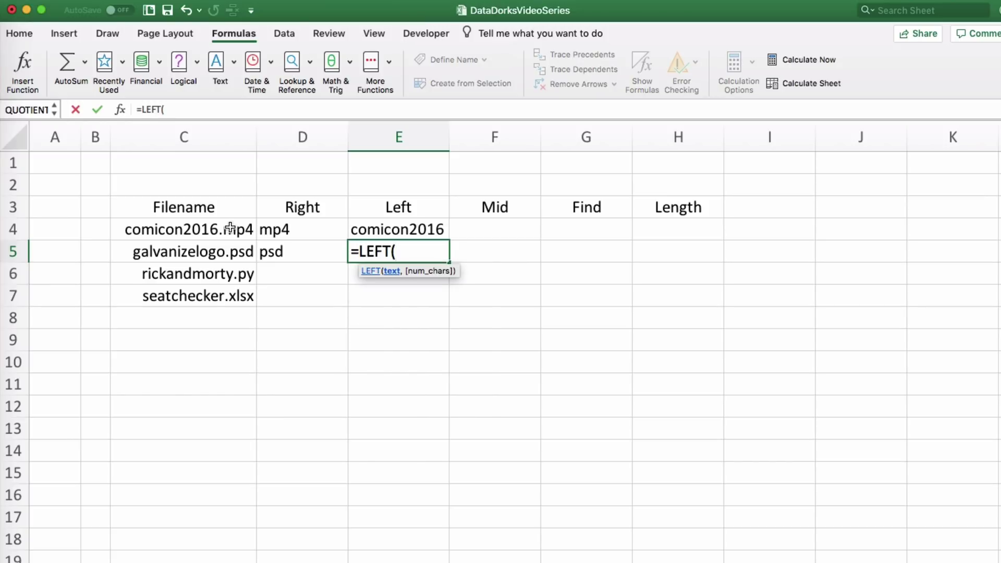
pyautogui.click(230, 228)
pyautogui.click(217, 250)
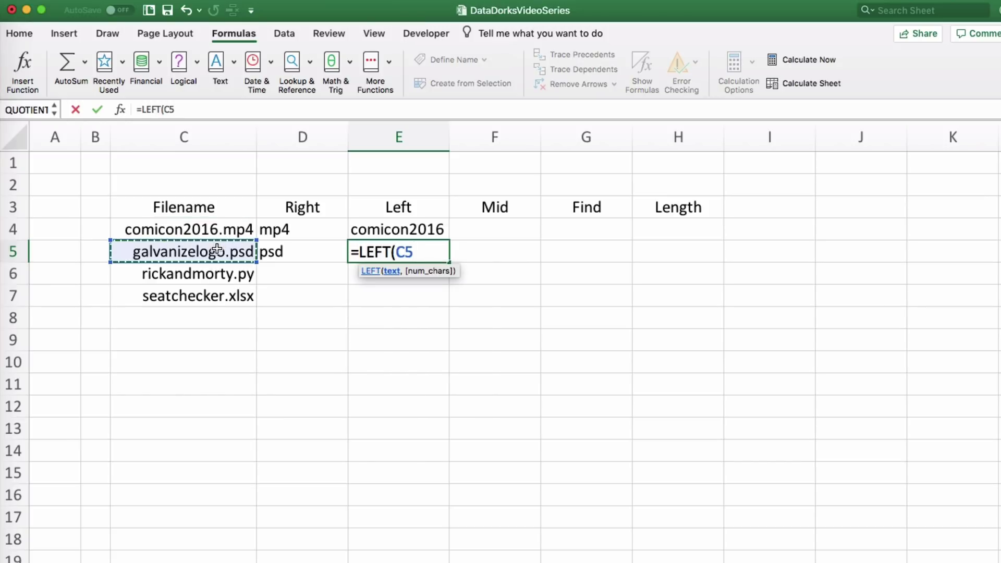
pyautogui.write(',13')
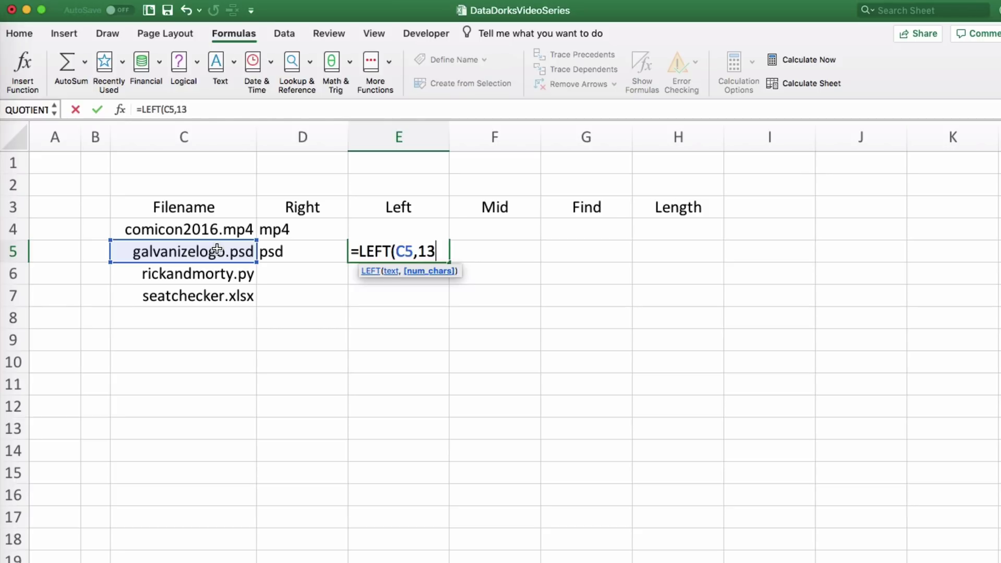
pyautogui.write(')')
pyautogui.press('Return')
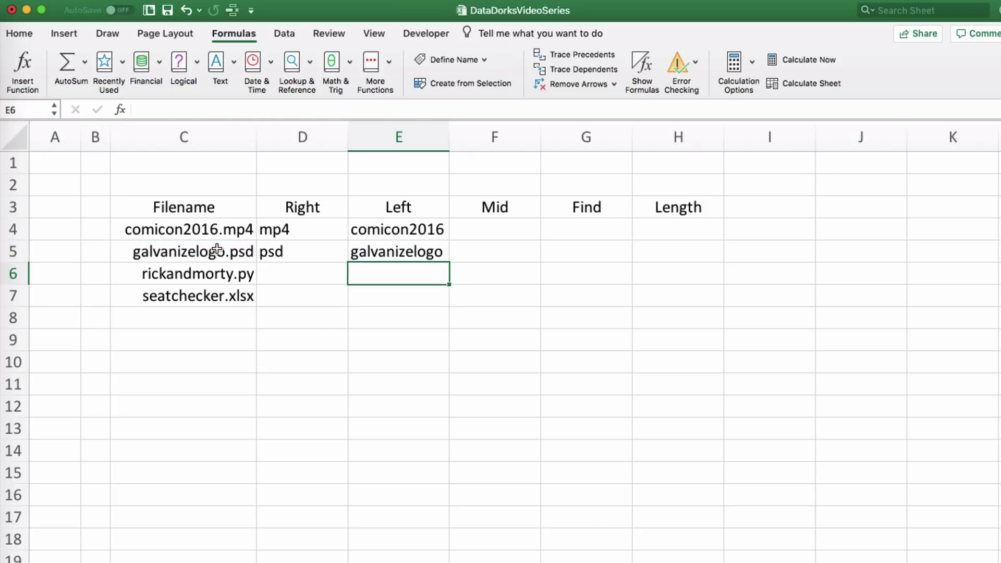
pyautogui.click(280, 247)
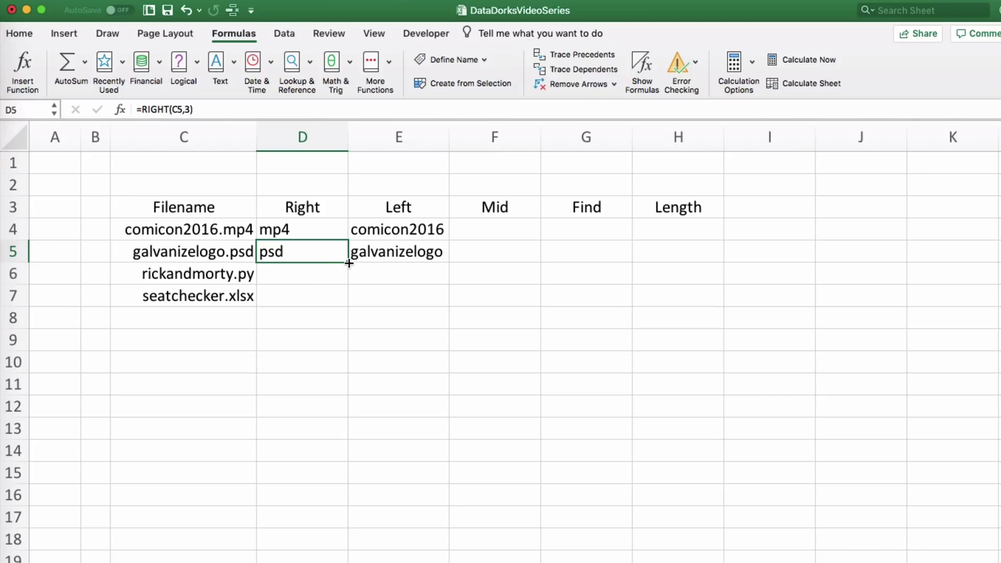
pyautogui.moveTo(347, 297); pyautogui.dragTo(347, 298)
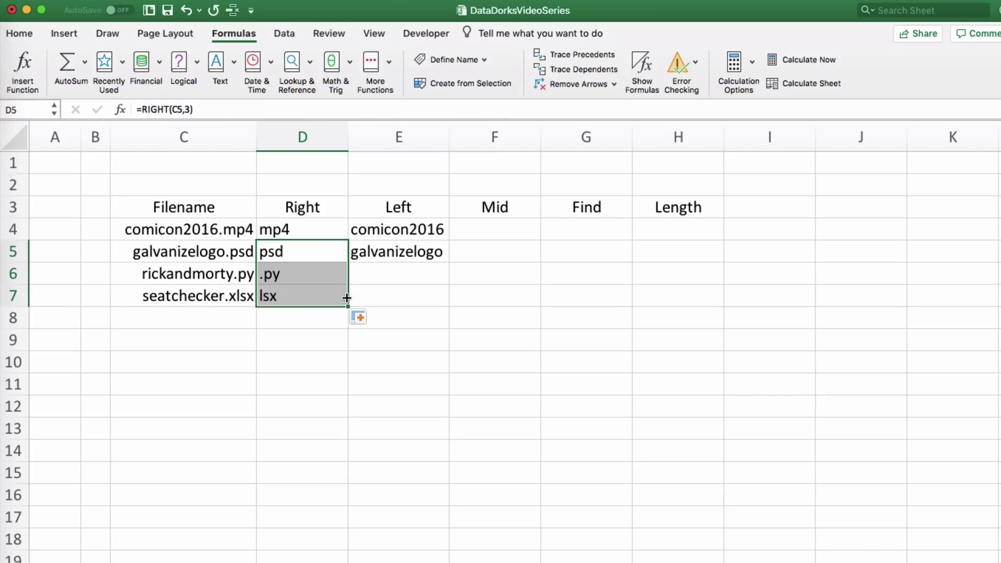
pyautogui.press('Down')
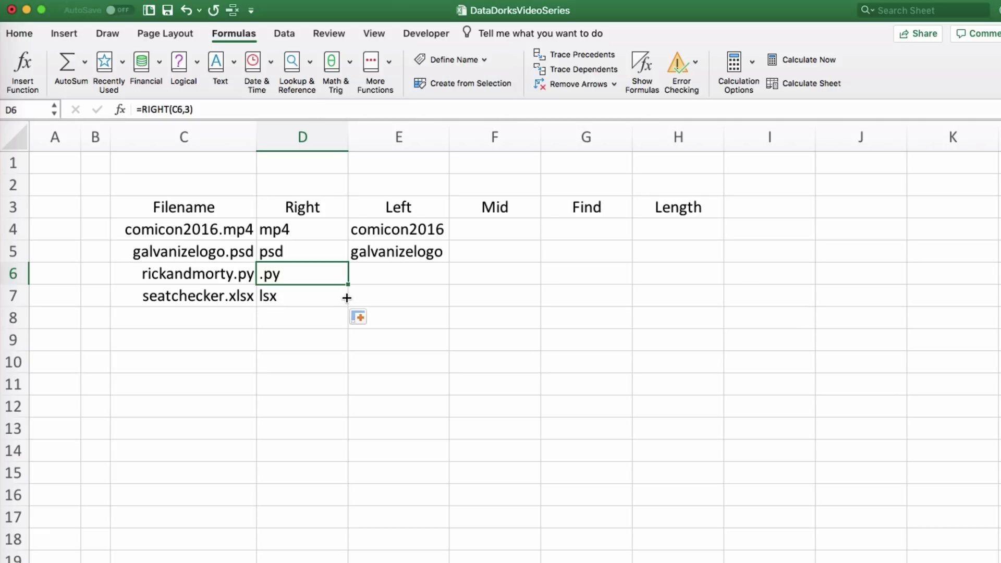
pyautogui.keyDown('shift'); pyautogui.click(346, 298); pyautogui.keyUp('shift')
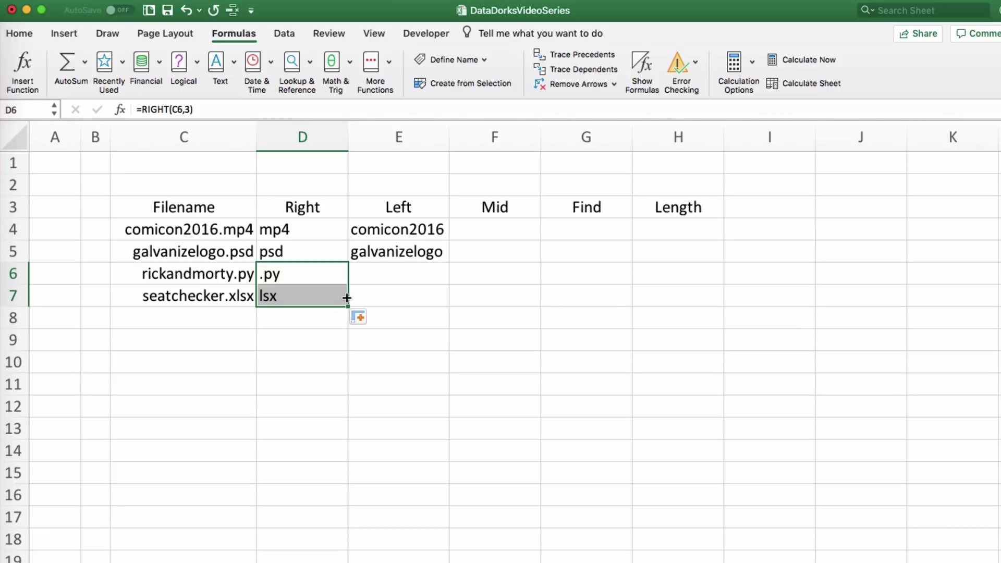
pyautogui.press('Delete')
pyautogui.press('Up')
pyautogui.press('Up')
pyautogui.press('Right')
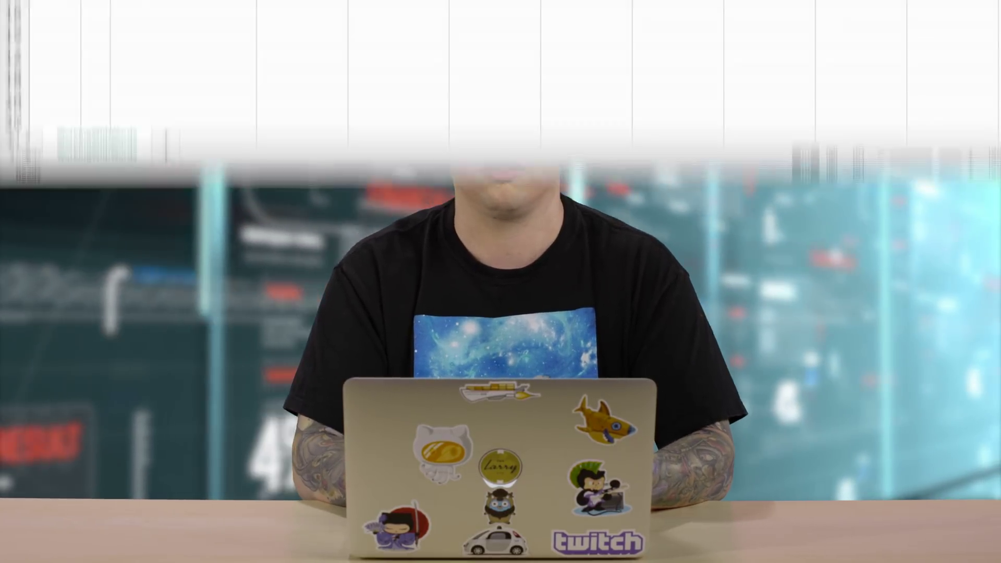
# Enter =MID(C4,13,3) in F4 to return mp4
pyautogui.write('mid')
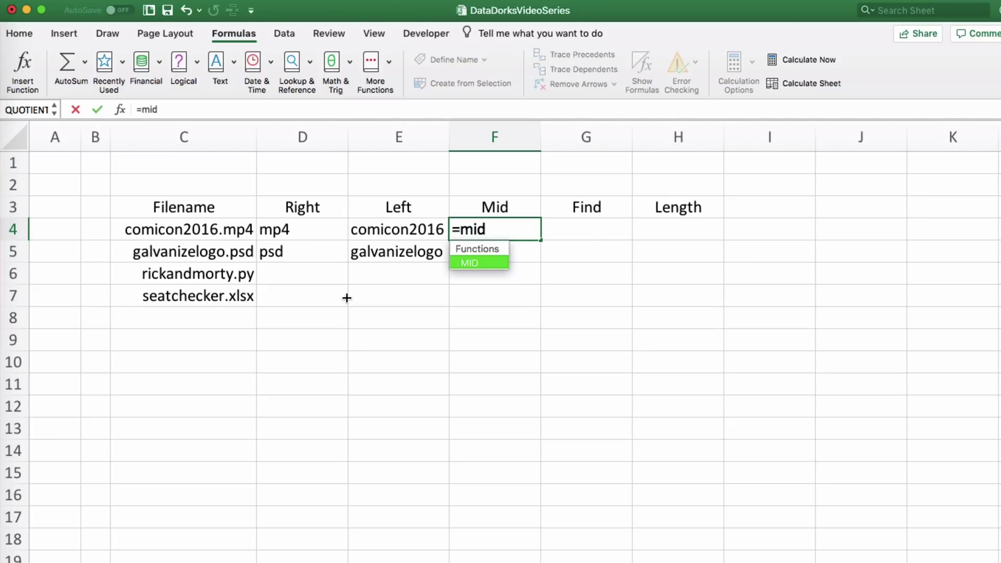
pyautogui.press('Tab')
pyautogui.click(226, 234)
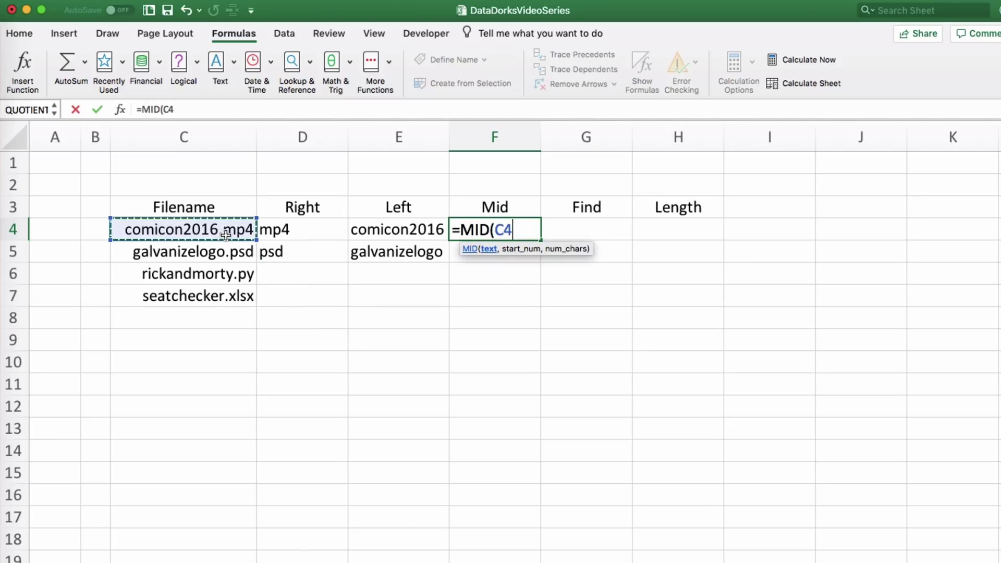
pyautogui.write(',')
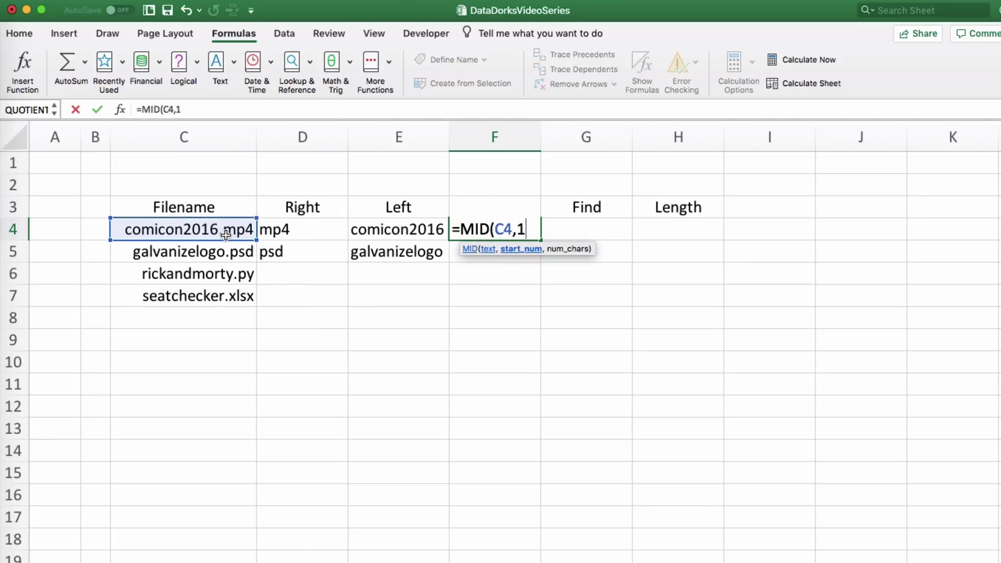
pyautogui.write('13,3)')
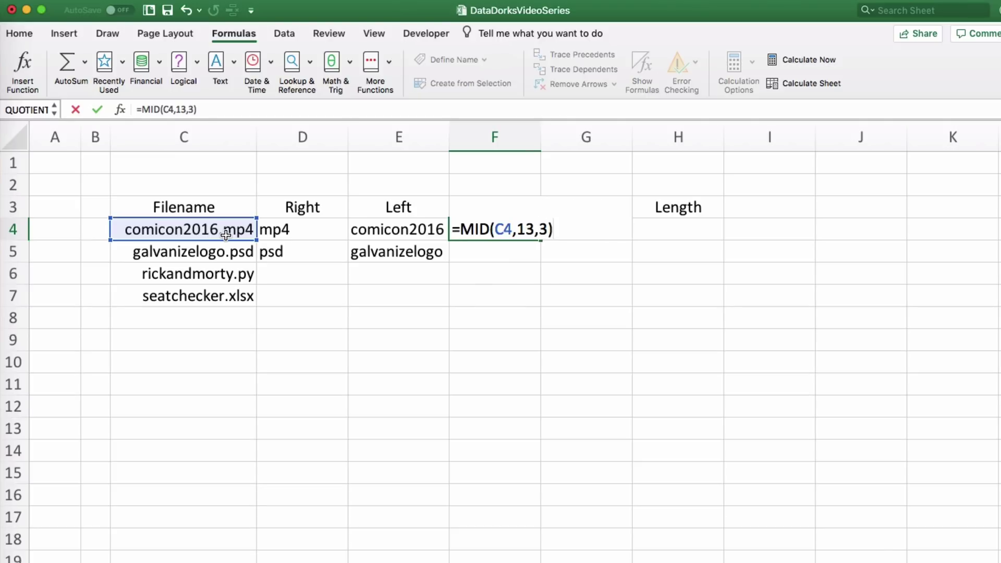
pyautogui.press('Return')
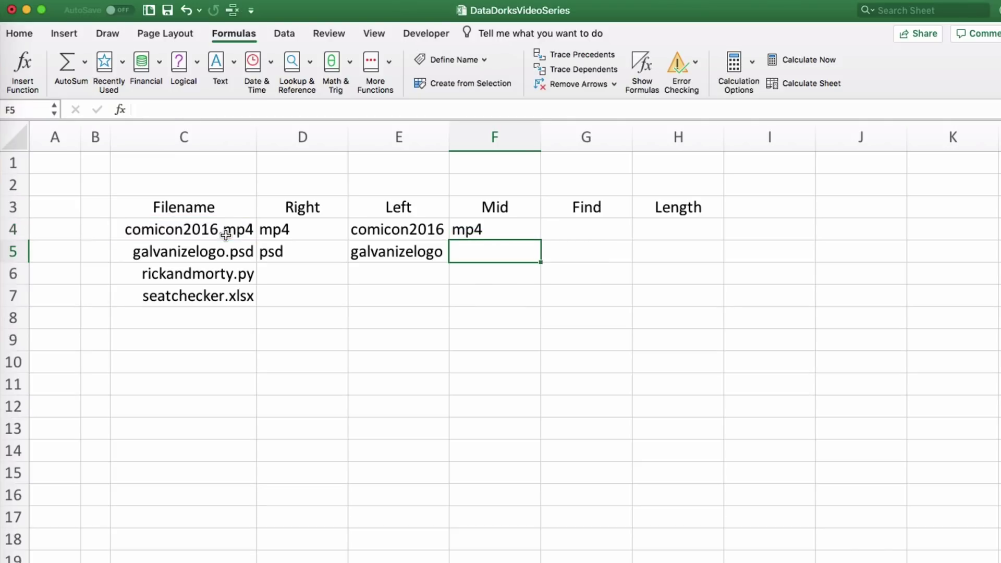
# Enter =MID(C5,15,3) in F5 to return psd
pyautogui.write('=mid')
pyautogui.press('Tab')
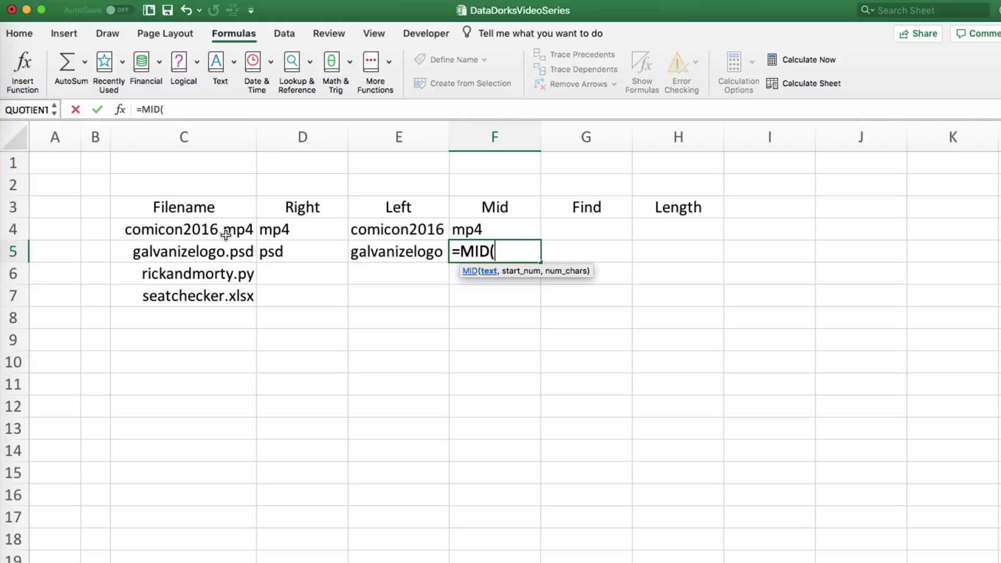
pyautogui.click(221, 252)
pyautogui.write(',15')
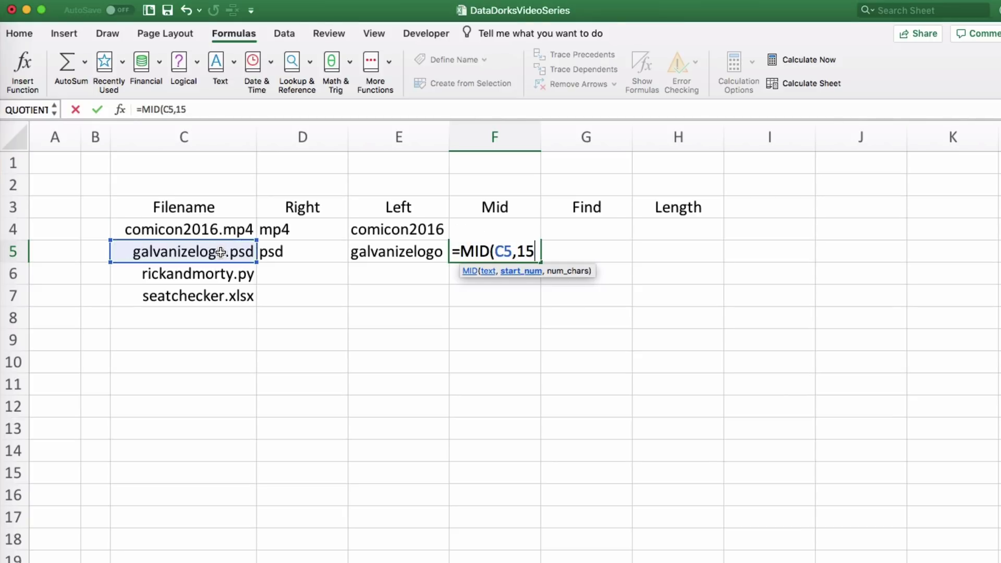
pyautogui.write(',3)')
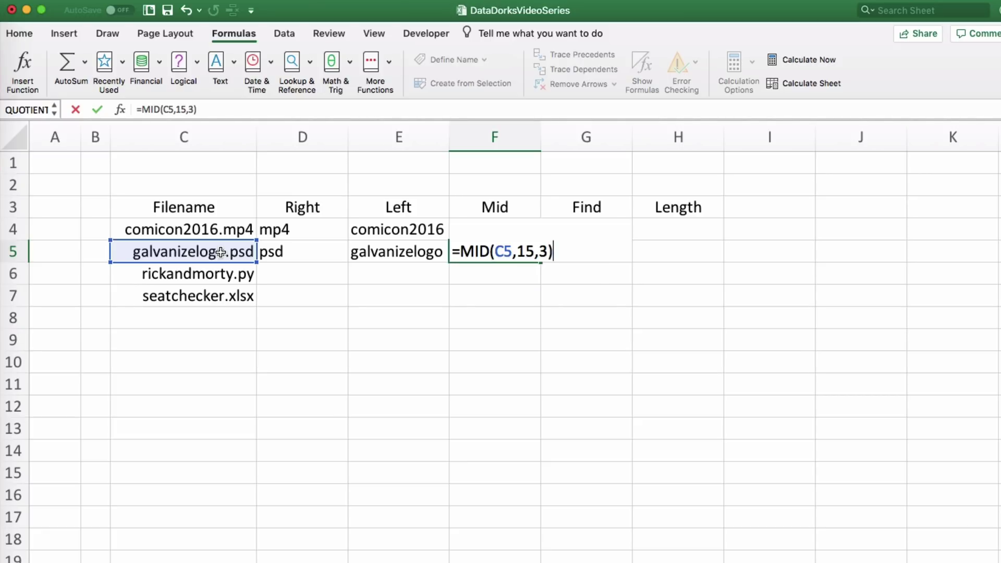
pyautogui.press('Return')
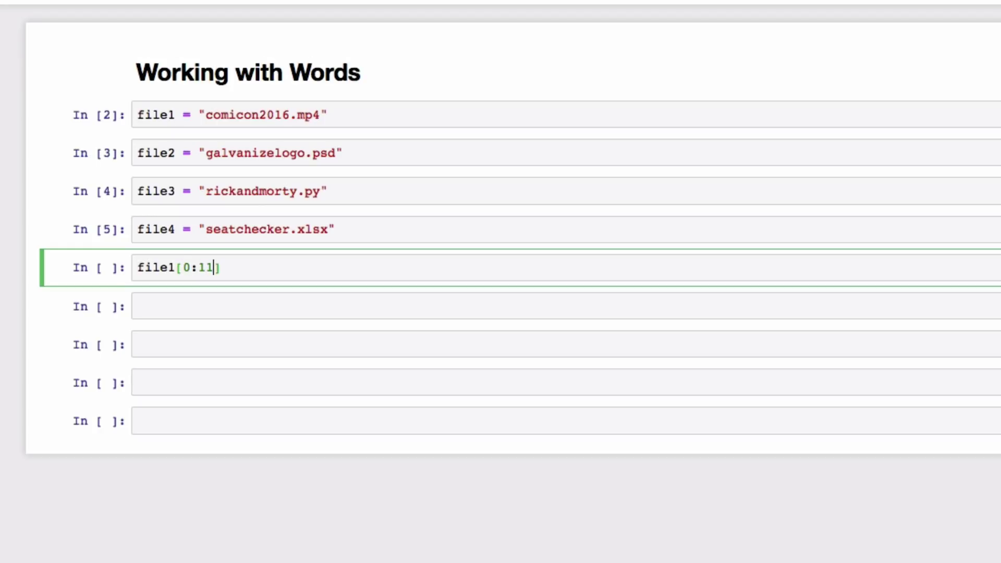
# Run file1[0:11], then change the slice to file1[1:11] and rerun it
pyautogui.hotkey('shift', 'Return')
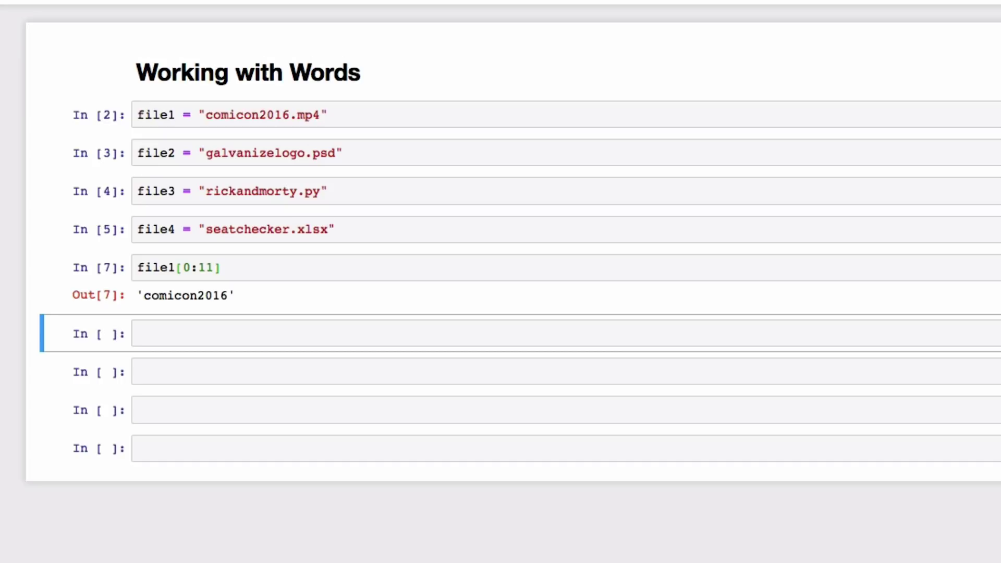
pyautogui.click(191, 268)
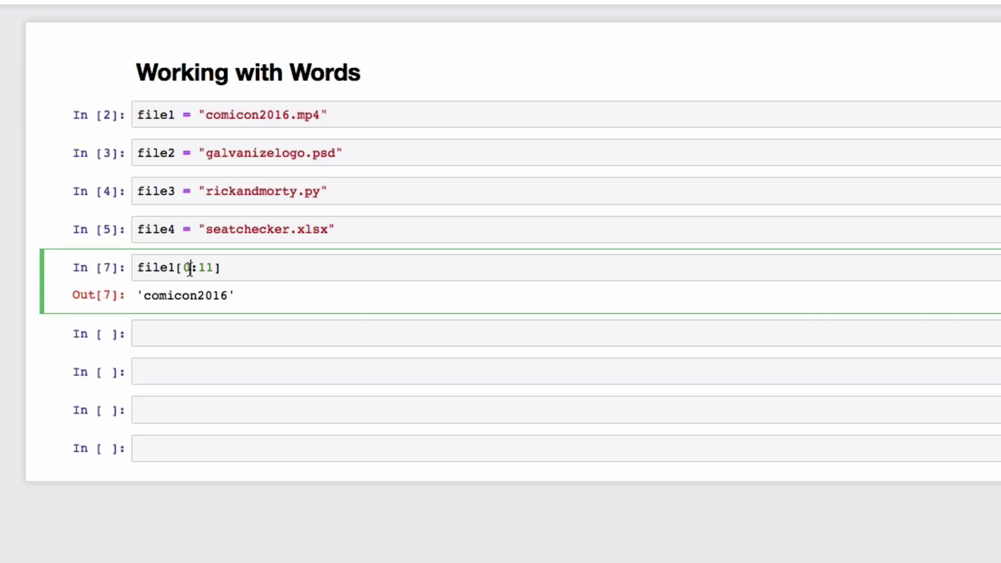
pyautogui.press('BackSpace')
pyautogui.write('1')
pyautogui.hotkey('shift', 'Return')
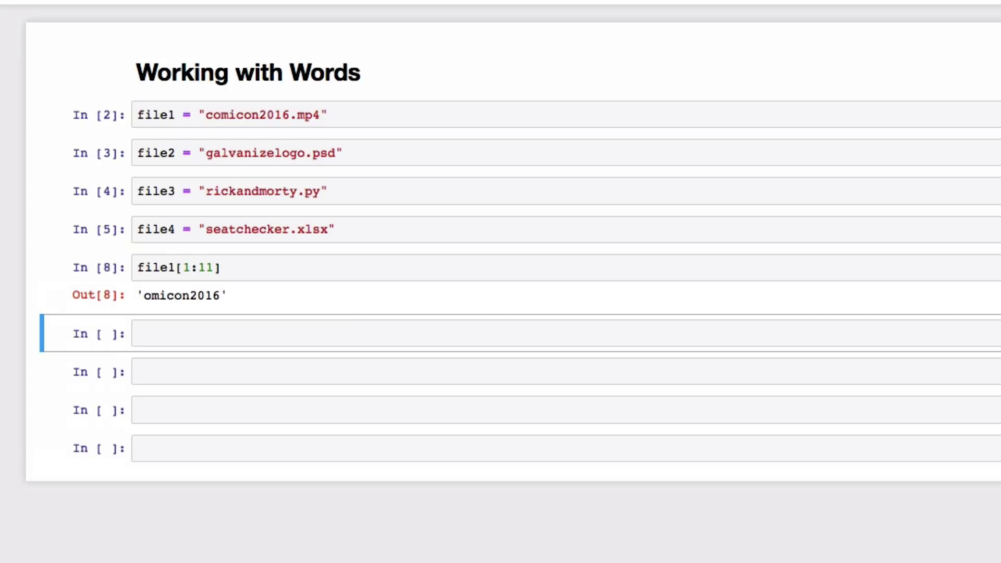
# Rerun the slice as file1[:11], then as file1[:] to show the full filename
pyautogui.click(189, 267)
pyautogui.press('BackSpace')
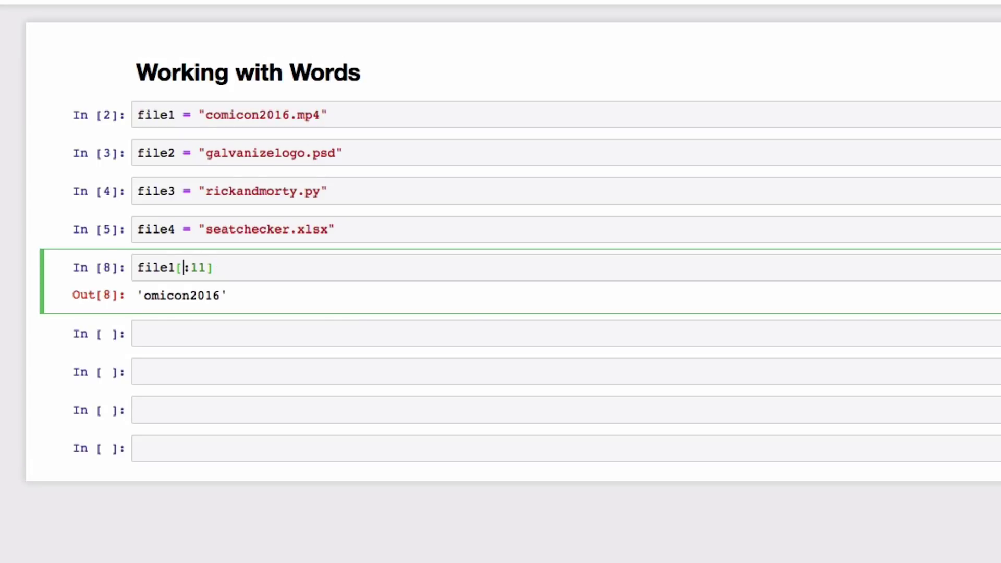
pyautogui.hotkey('shift', 'Return')
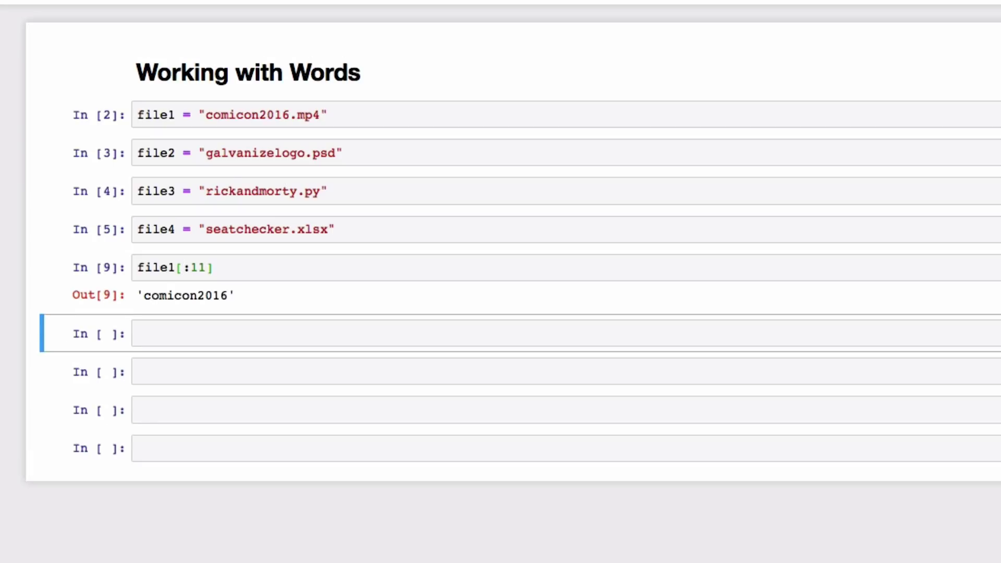
pyautogui.click(204, 268)
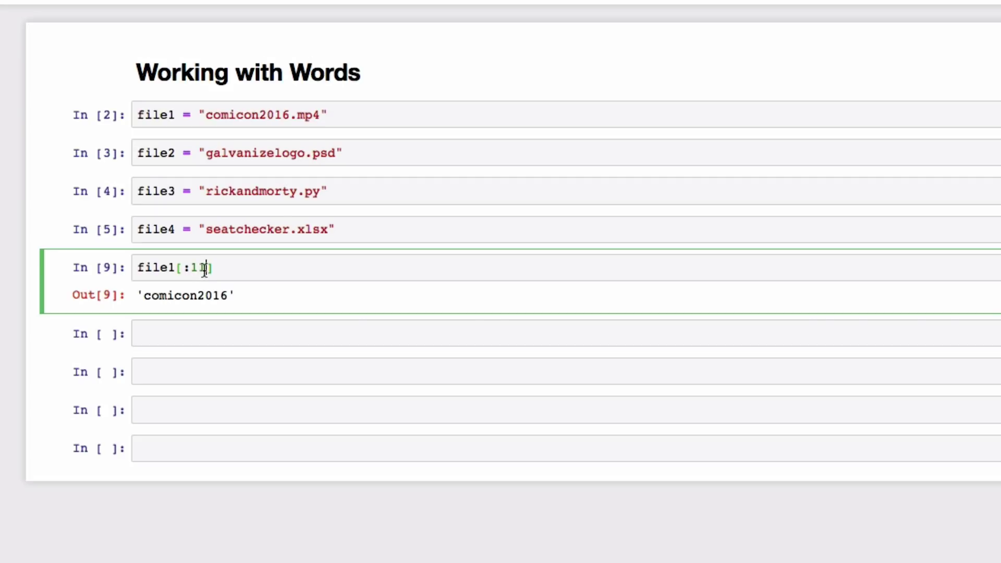
pyautogui.press('BackSpace')
pyautogui.press('BackSpace')
pyautogui.hotkey('shift', 'Return')
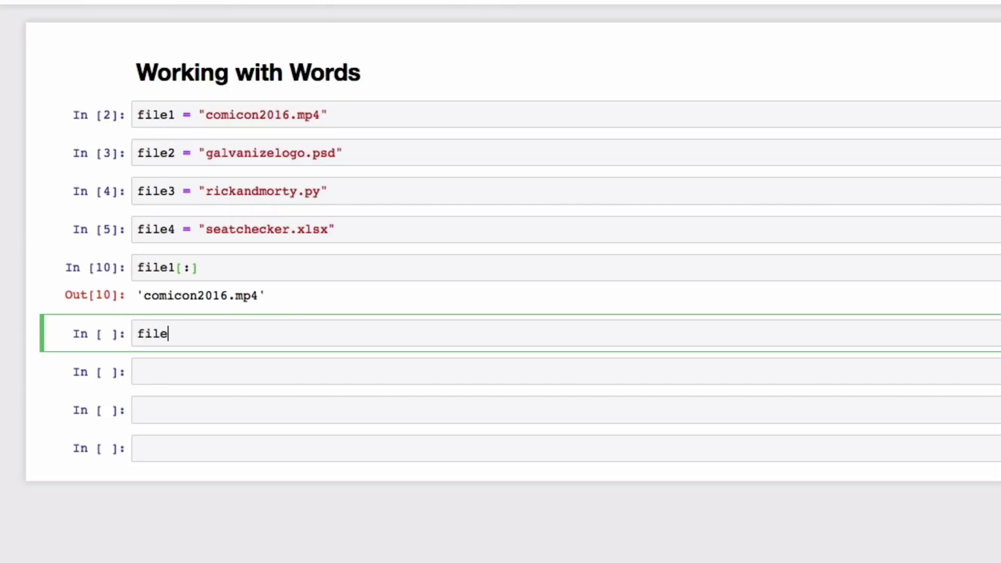
# Slice file2 as [14:17], then [-3:17], then [-3:], returning the 'psd' extension
pyautogui.write('2[14:17]')
pyautogui.hotkey('shift', 'Return')
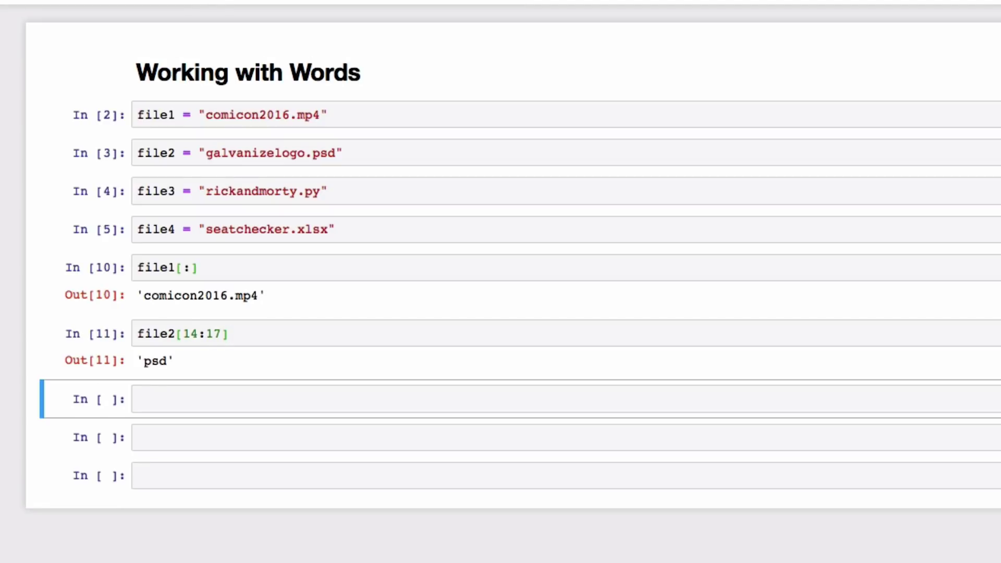
pyautogui.click(194, 334)
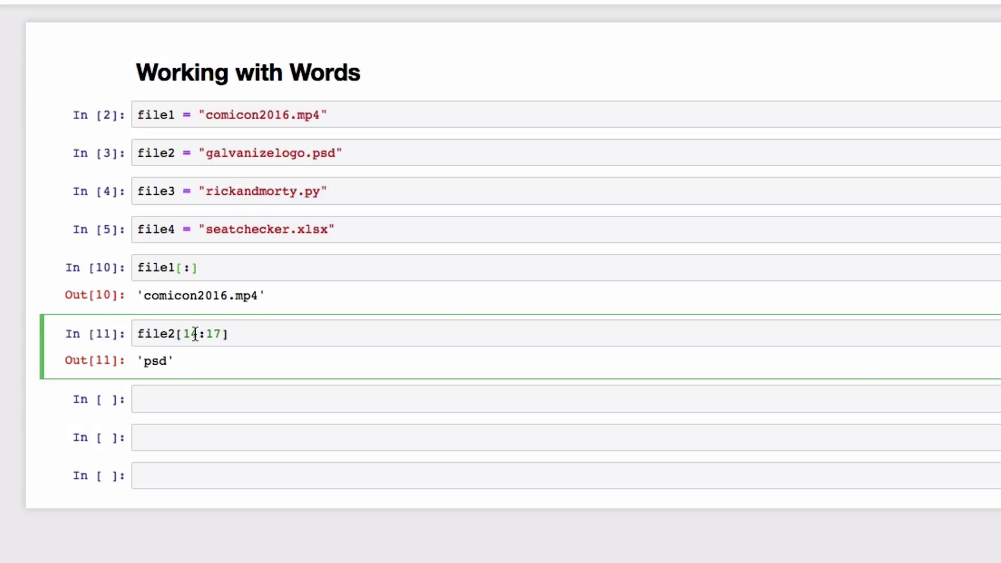
pyautogui.press('BackSpace')
pyautogui.press('BackSpace')
pyautogui.write('-3')
pyautogui.hotkey('shift', 'Return')
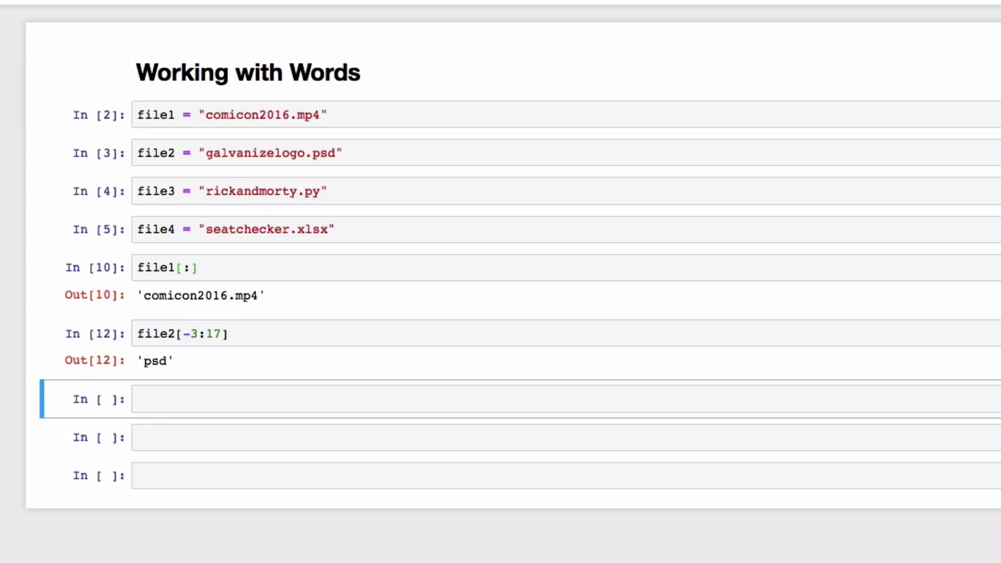
pyautogui.click(221, 333)
pyautogui.press('BackSpace')
pyautogui.press('BackSpace')
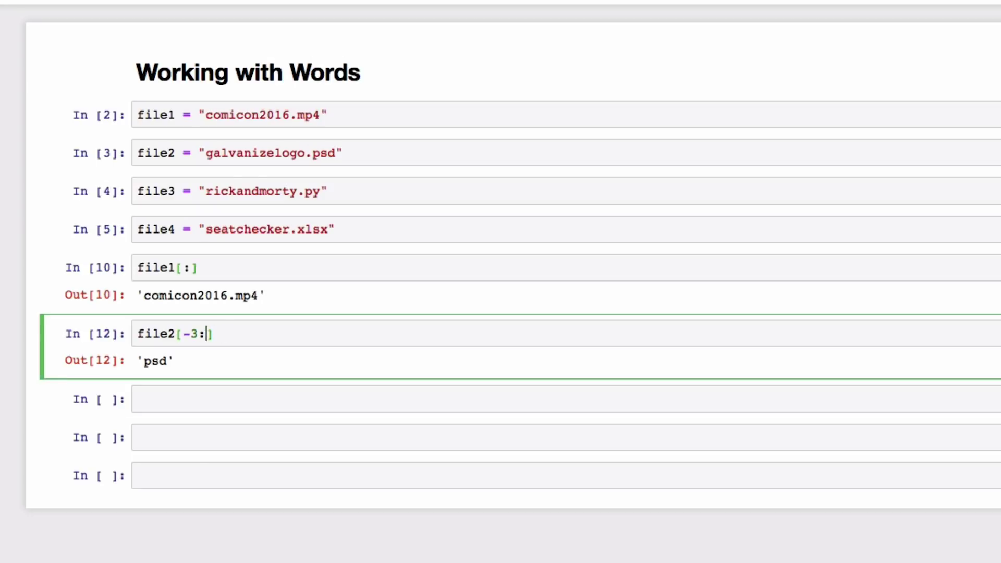
pyautogui.hotkey('shift', 'Return')
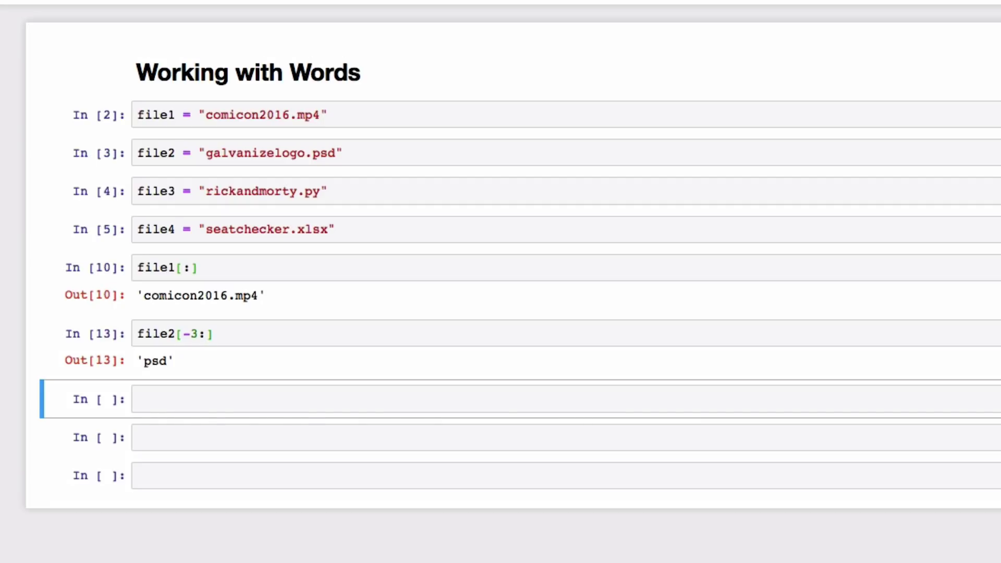